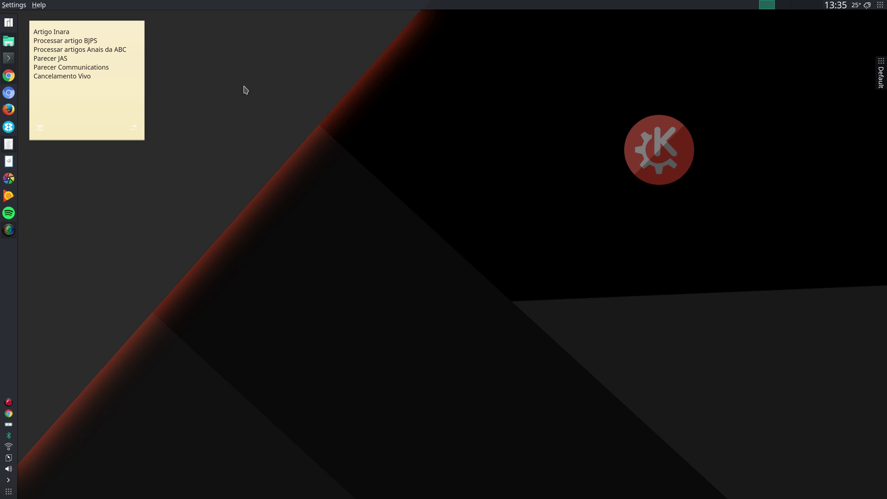
Step: Launch System Settings from the application launcher
click(9, 23)
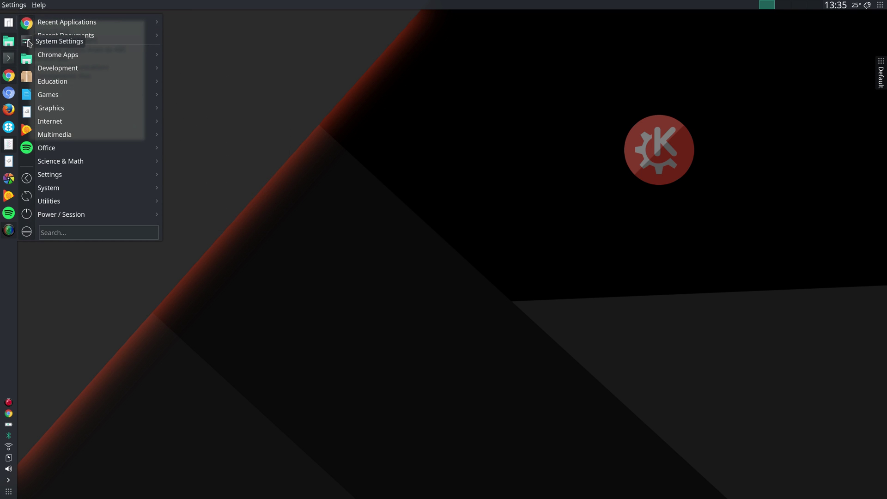
click(27, 42)
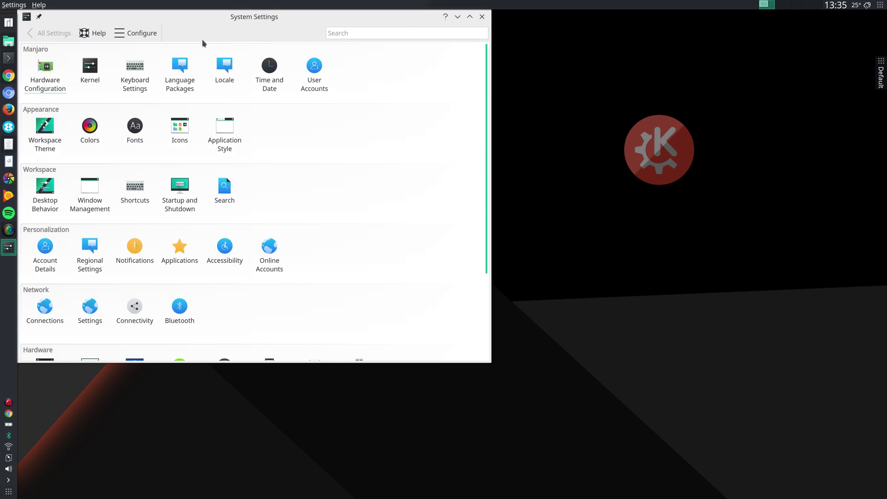
drag(188, 22, 258, 68)
scroll(249, 218, down, 2)
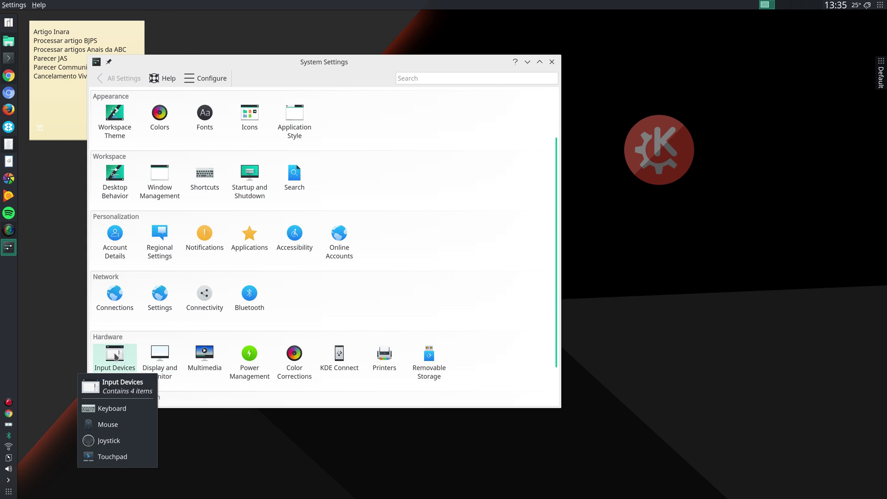
Step: Browse the Input Devices touchpad settings, then return to All Settings
click(117, 355)
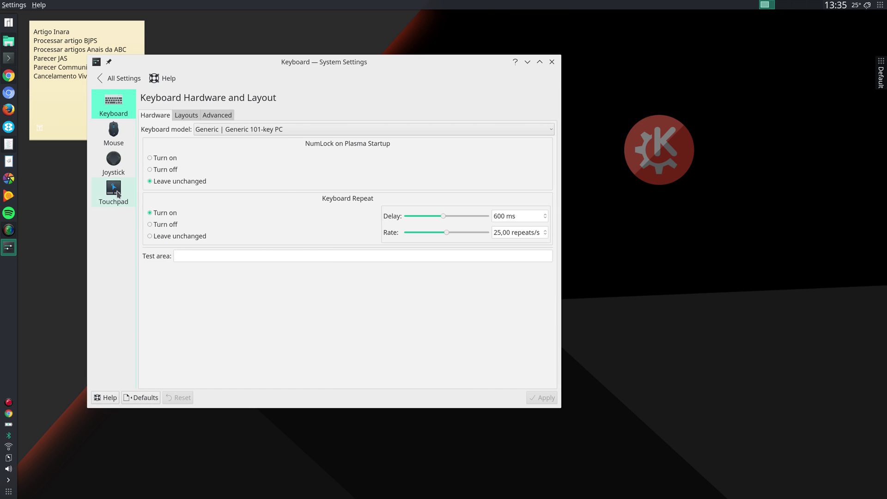
click(119, 193)
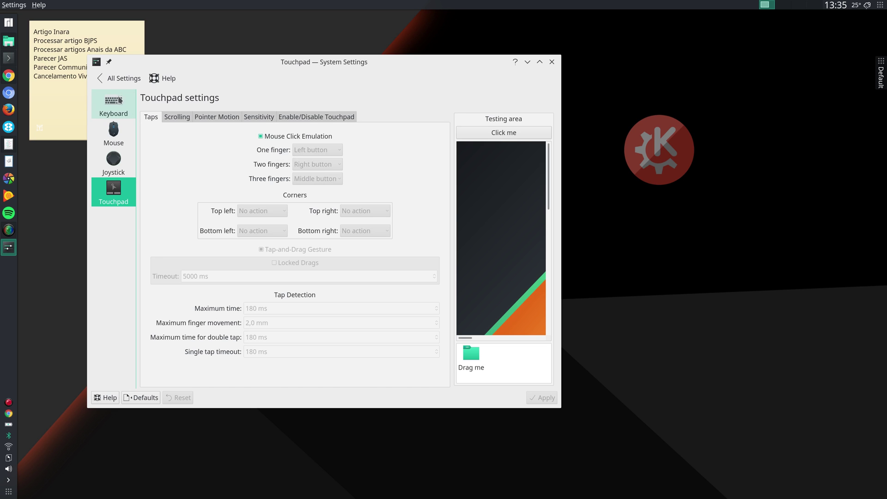
click(117, 80)
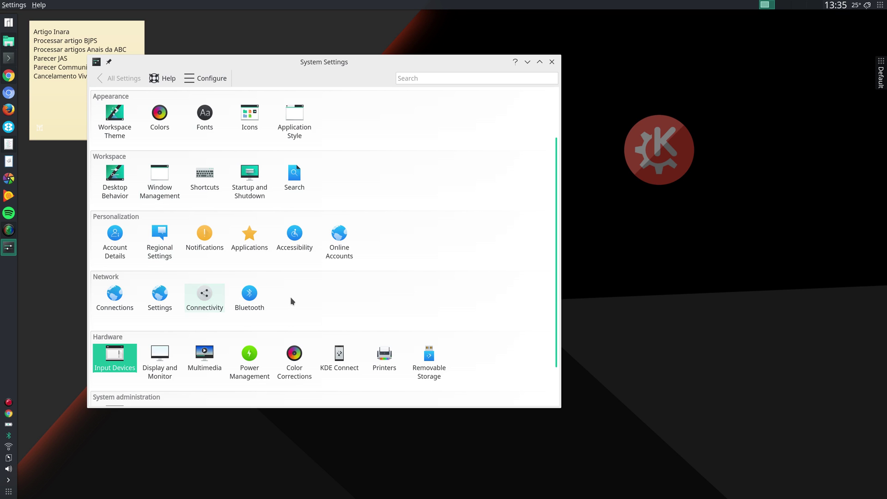
click(205, 176)
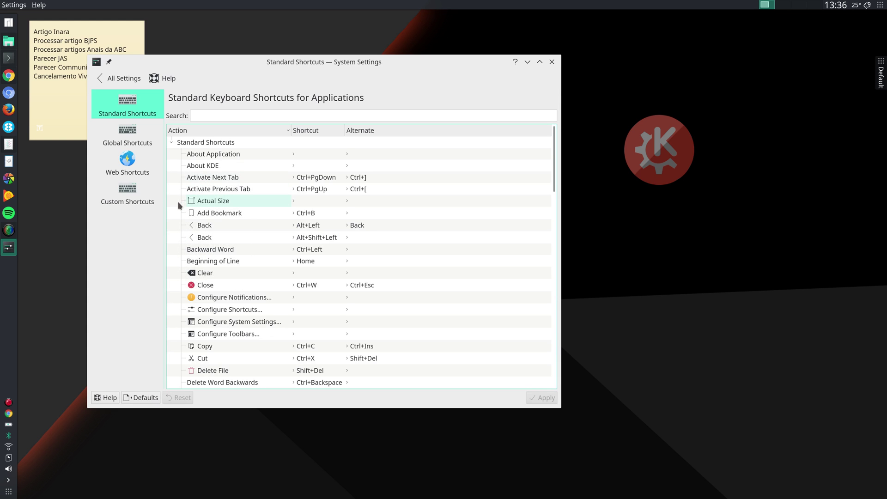
click(131, 144)
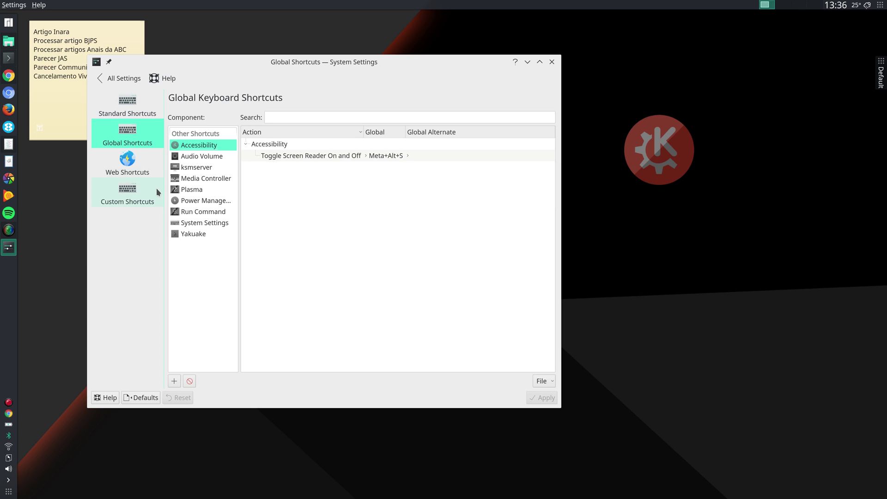
click(198, 202)
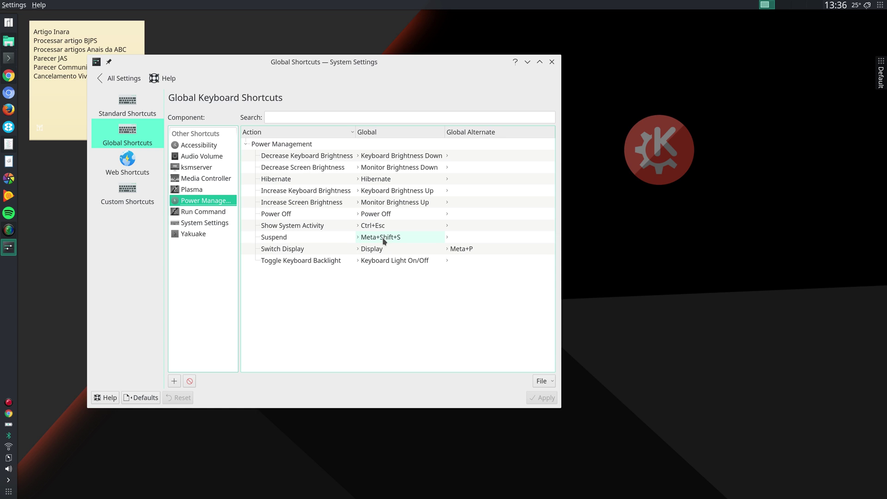
click(111, 81)
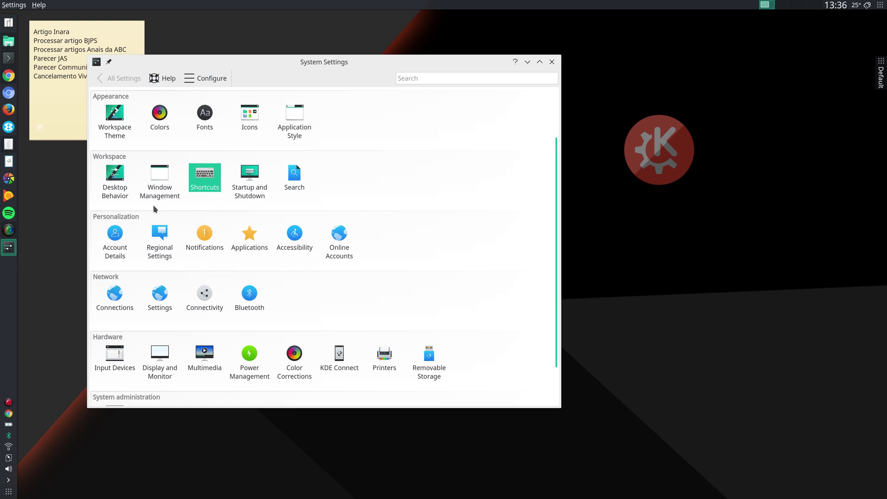
Step: Open Window Management > Task Switcher and keep Cover Switch as the visualization
scroll(154, 206, up, 2)
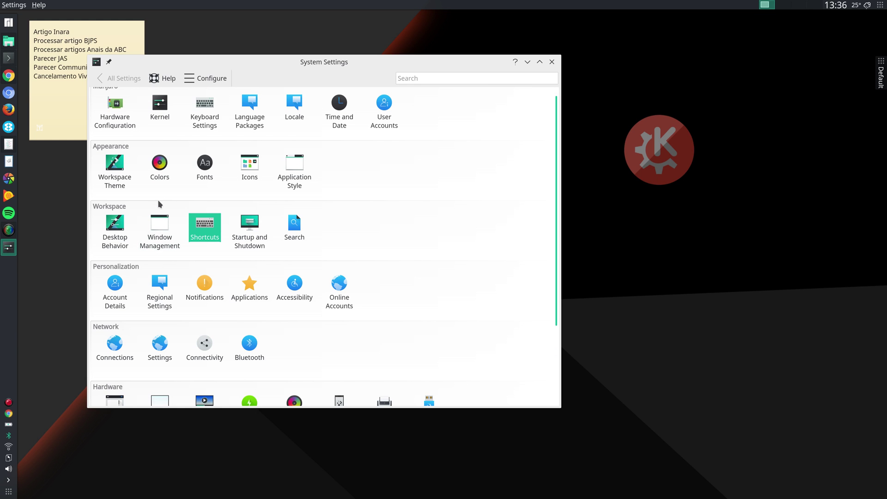
scroll(157, 204, up, 1)
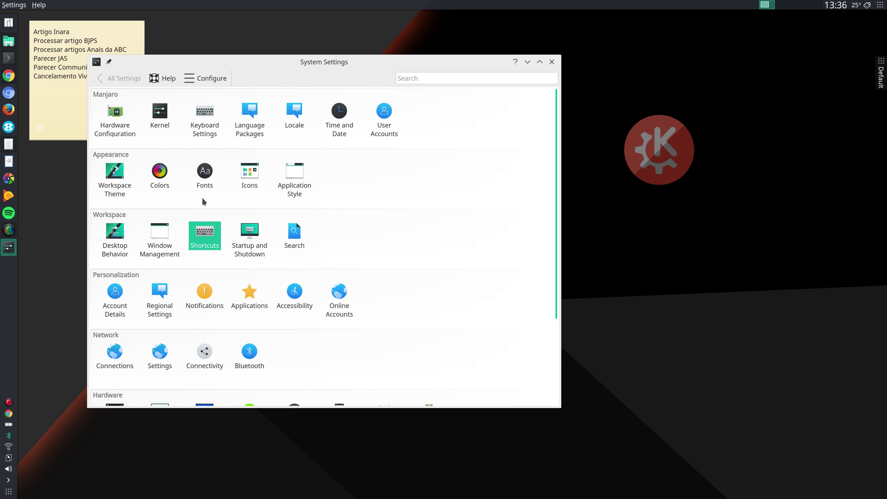
scroll(162, 205, down, 1)
scroll(173, 199, up, 1)
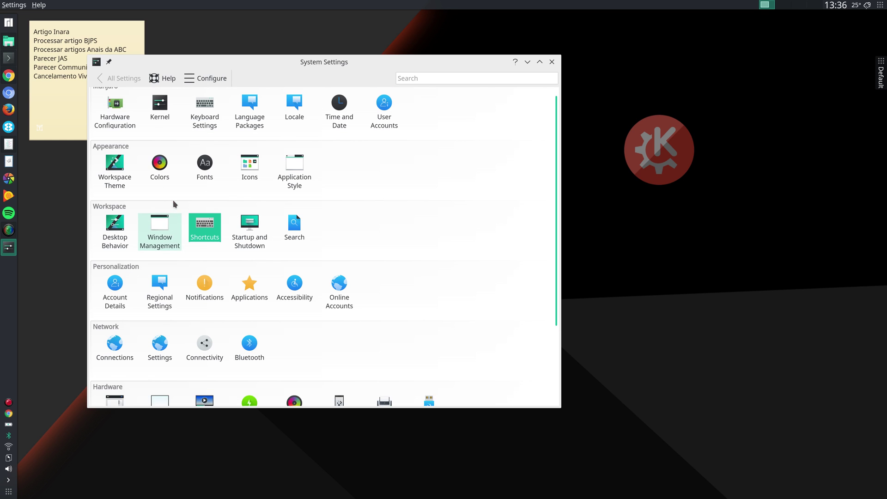
click(161, 235)
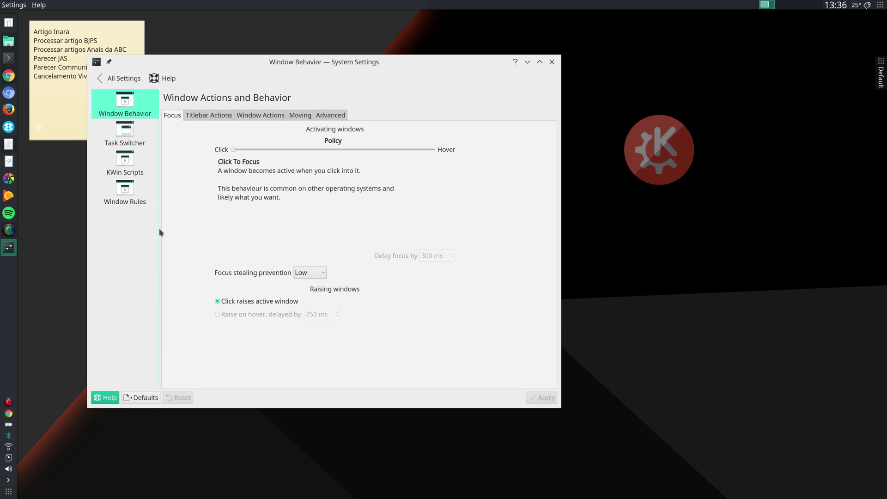
click(128, 139)
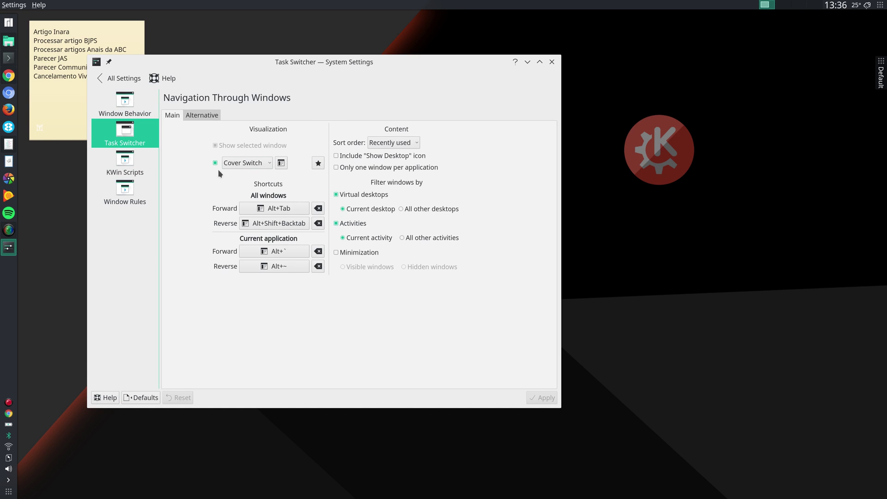
click(251, 164)
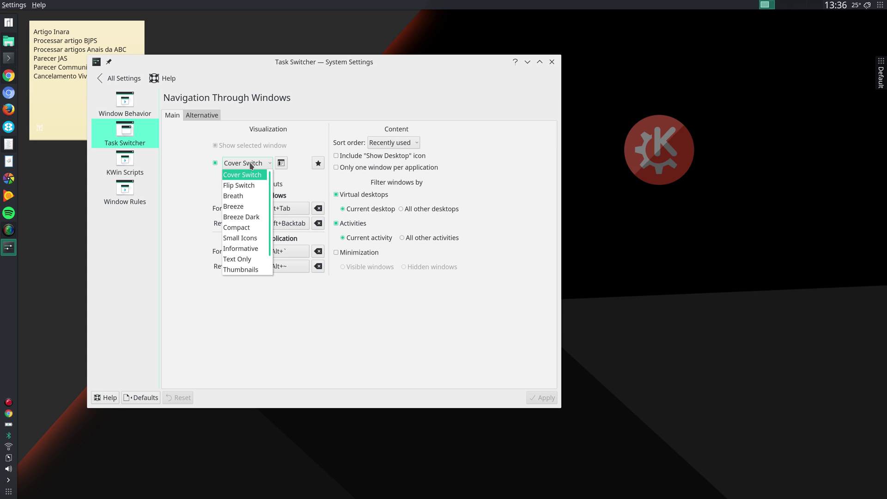
click(190, 184)
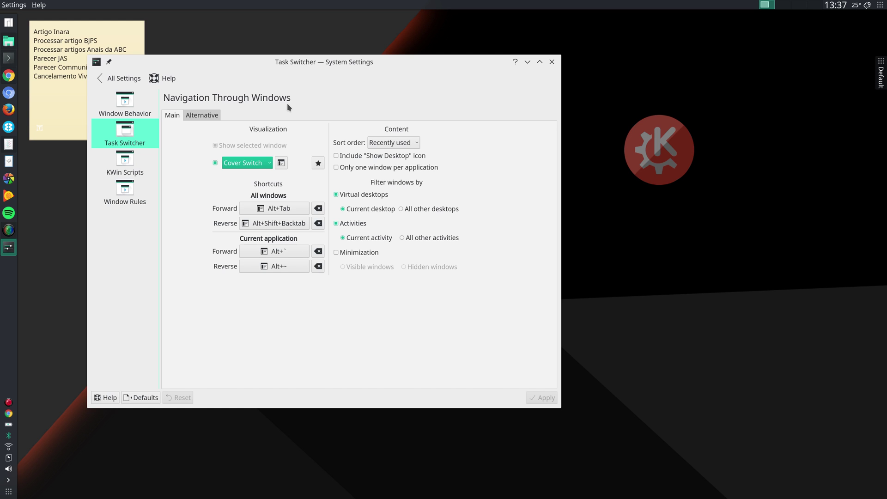
Step: Try the Cover Switch carousel with Alt+Tab, ending back on the settings window
key(alt+Tab)
key(alt+Tab)
key(alt+Tab)
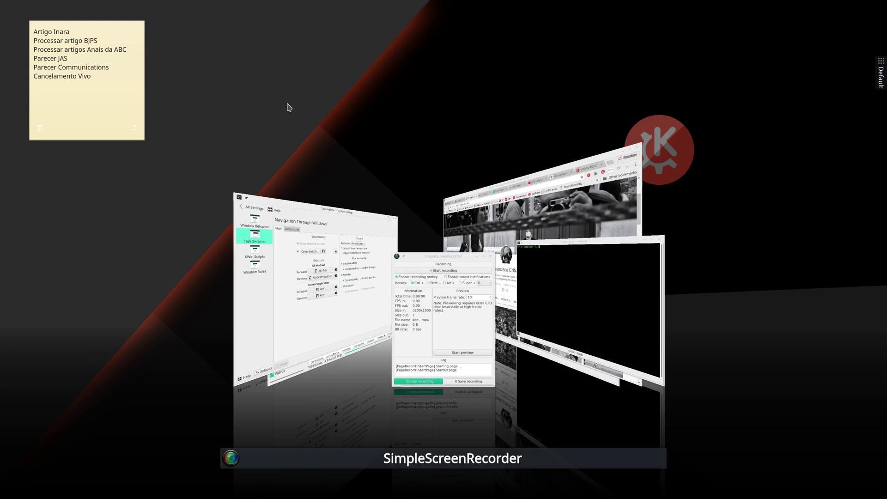
key(alt+Tab)
key(alt+Tab)
key(alt+Tab)
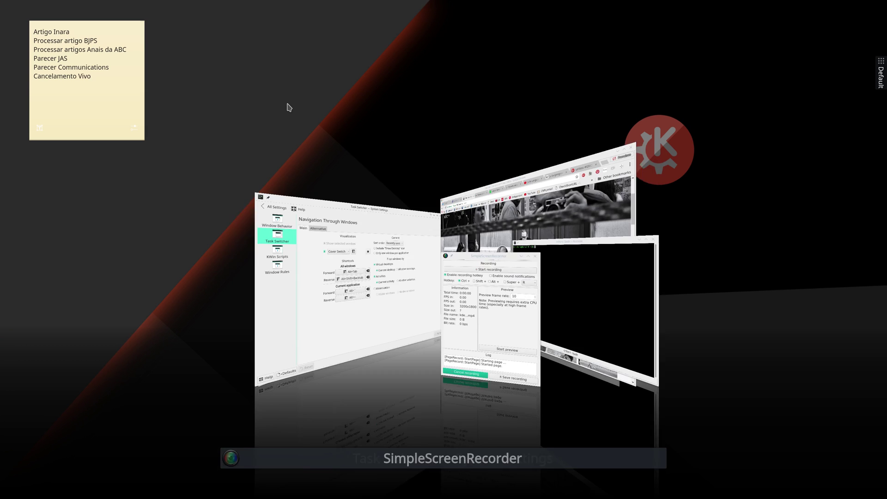
key(alt+Tab)
key(alt+Tab)
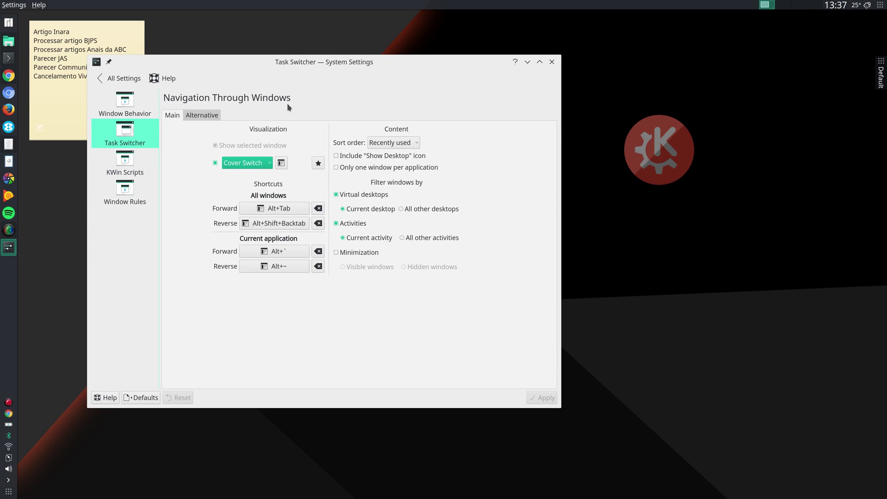
Step: Open the Desktop Behavior > Virtual Desktops settings page
click(124, 79)
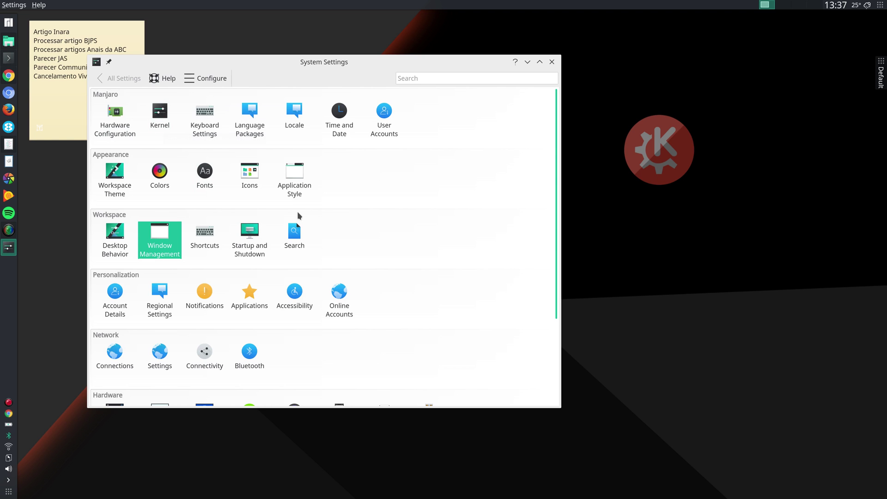
click(115, 236)
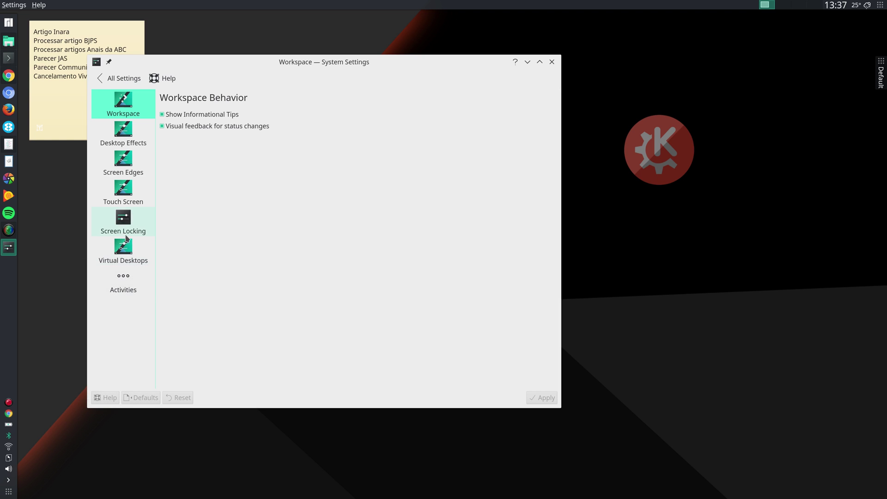
click(127, 251)
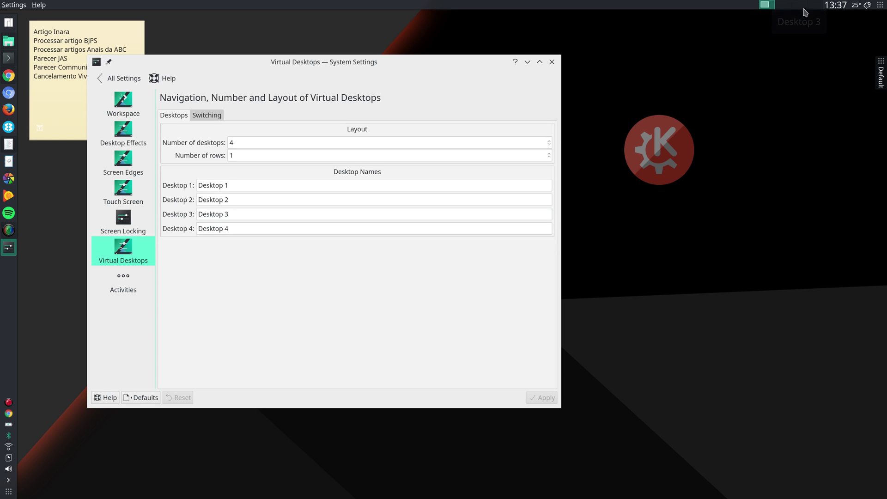
Step: Switch to Desktop 4 via the pager, then back to Desktop 1
click(807, 6)
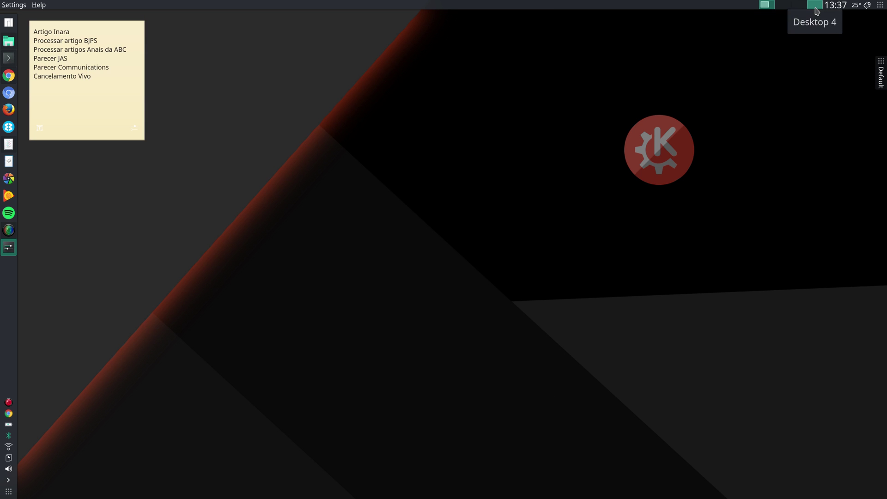
click(767, 6)
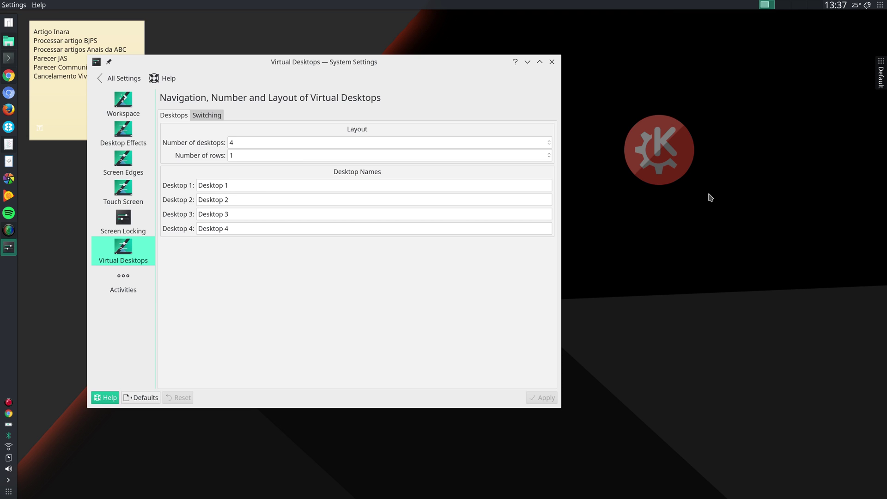
scroll(710, 197, down, 1)
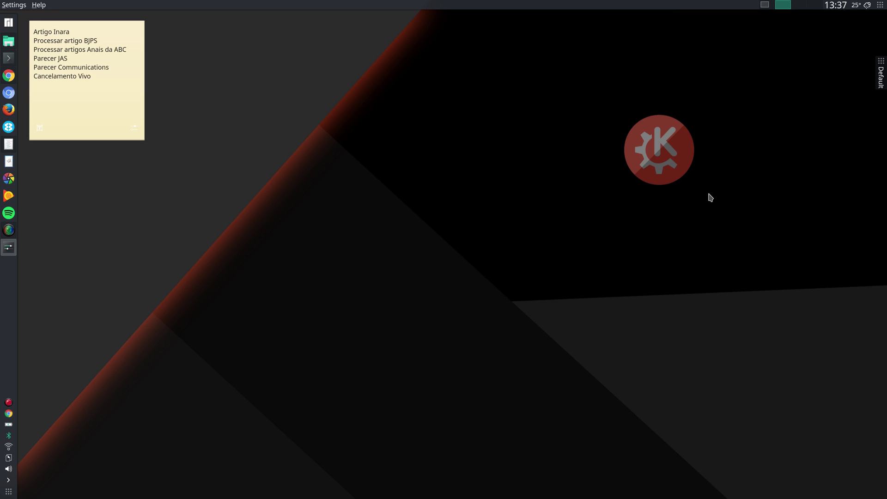
scroll(710, 198, down, 1)
scroll(711, 197, down, 1)
scroll(710, 197, down, 1)
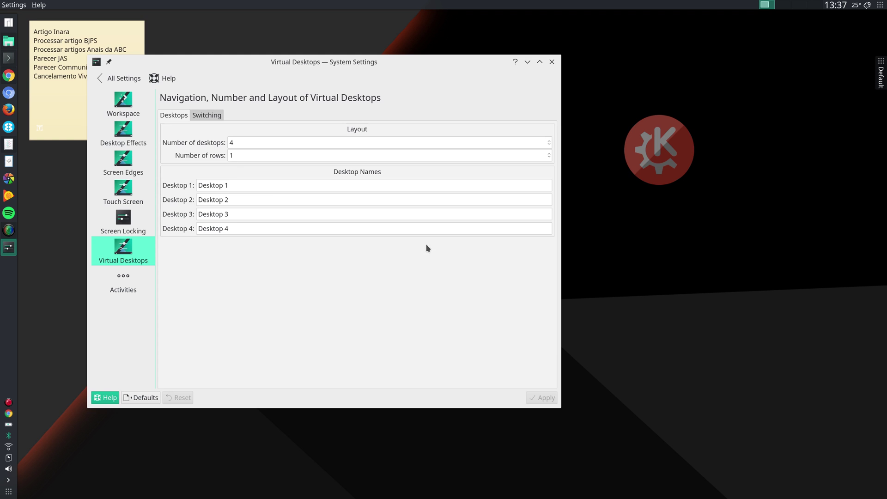
Step: Search Desktop Effects for 'wobb' and drag the window to see Wobbly Windows
click(107, 77)
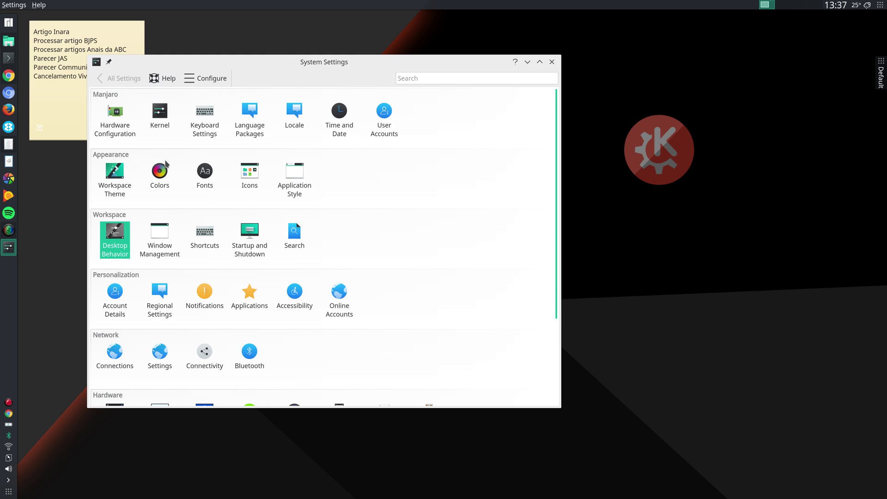
click(119, 243)
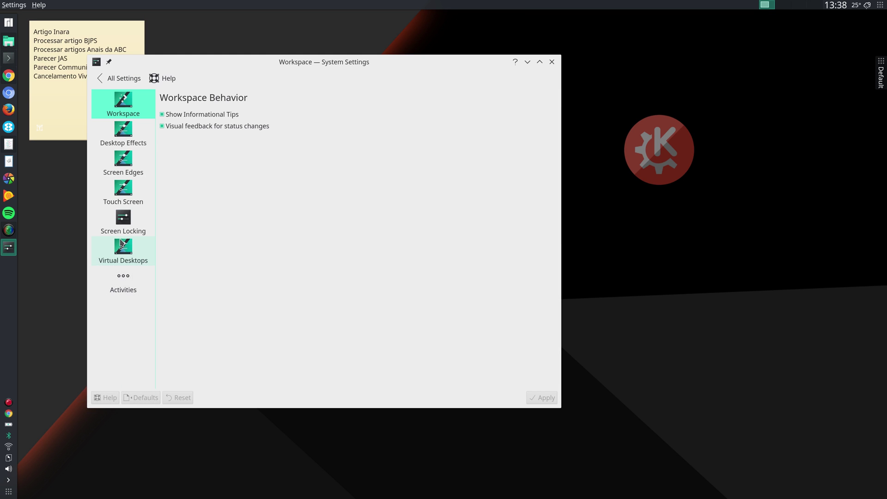
click(131, 136)
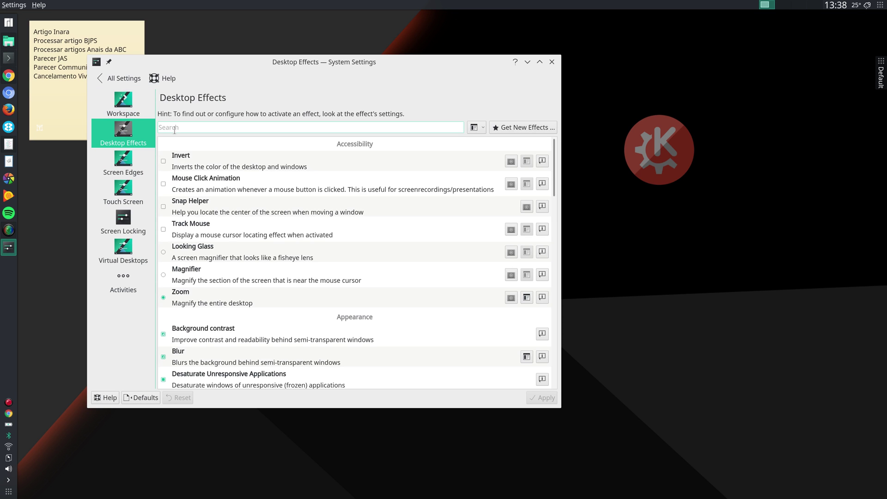
click(176, 128)
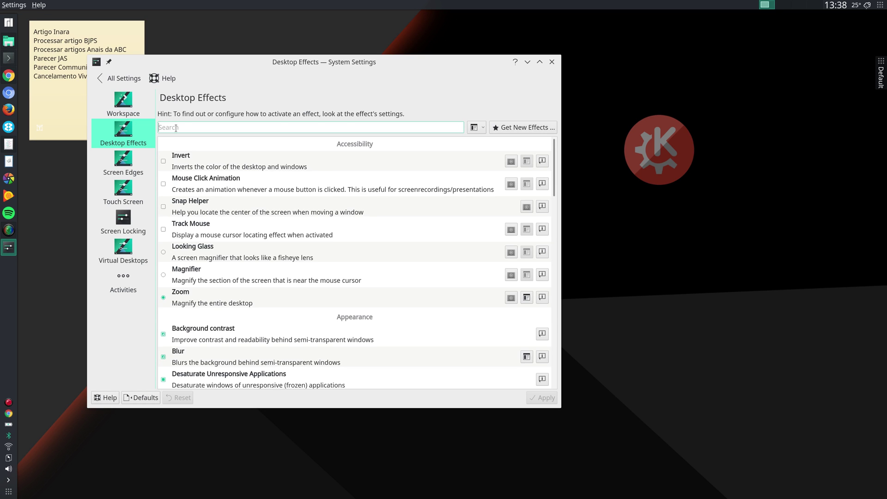
text(wobb)
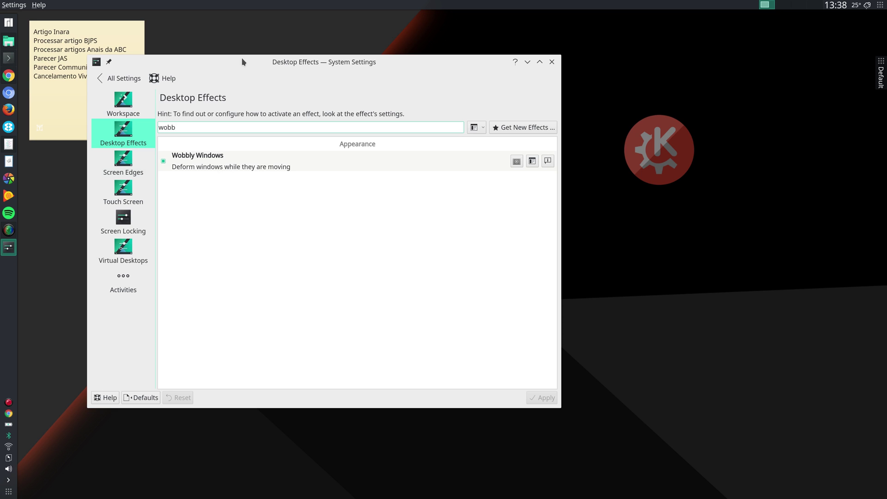
drag(240, 61, 233, 89)
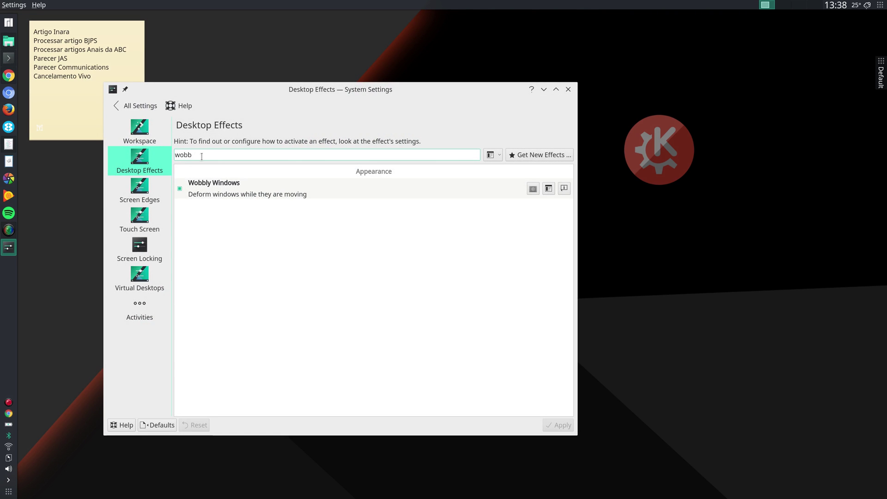
Step: Replace the effects search with 'lamp', then shorten it to 'la'
key(ctrl+a)
key(BackSpace)
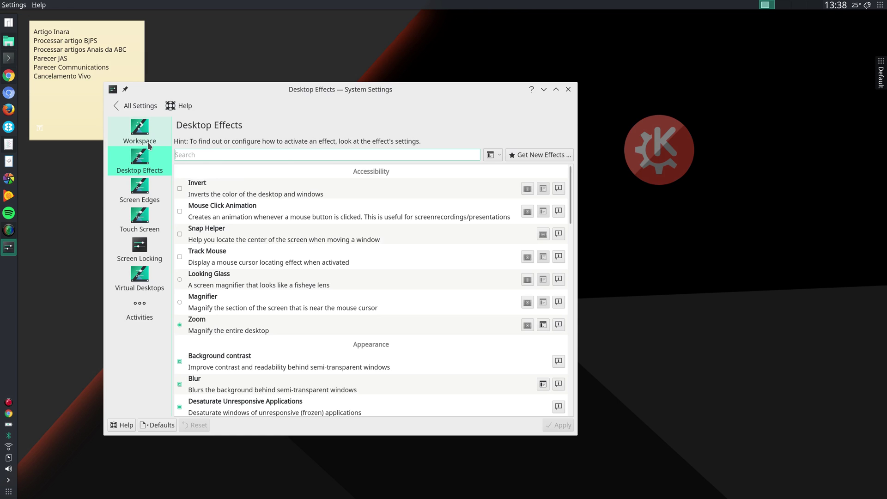
text(lamp)
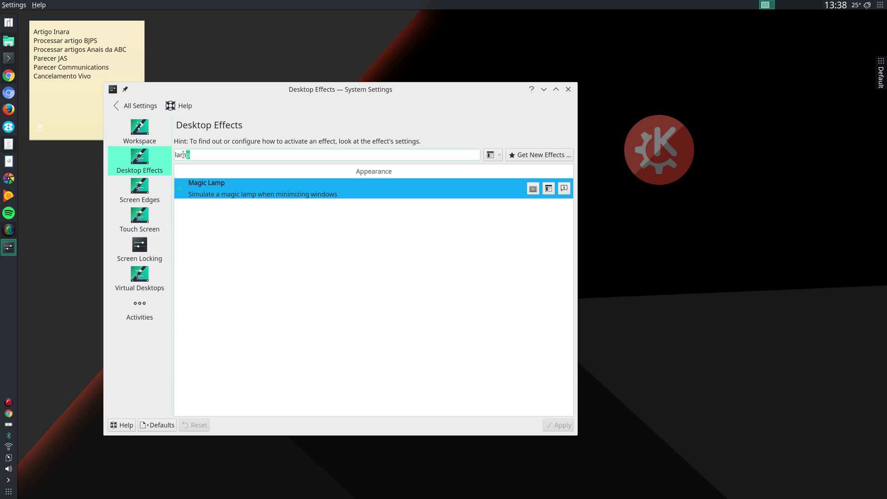
drag(183, 155, 166, 157)
click(219, 152)
key(BackSpace)
key(BackSpace)
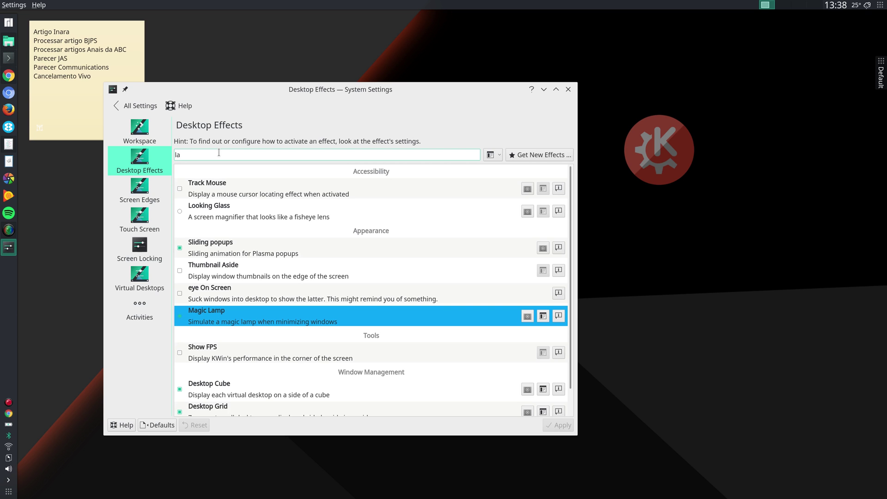
Step: Minimize and restore the settings window twice to watch the Magic Lamp animation
click(543, 90)
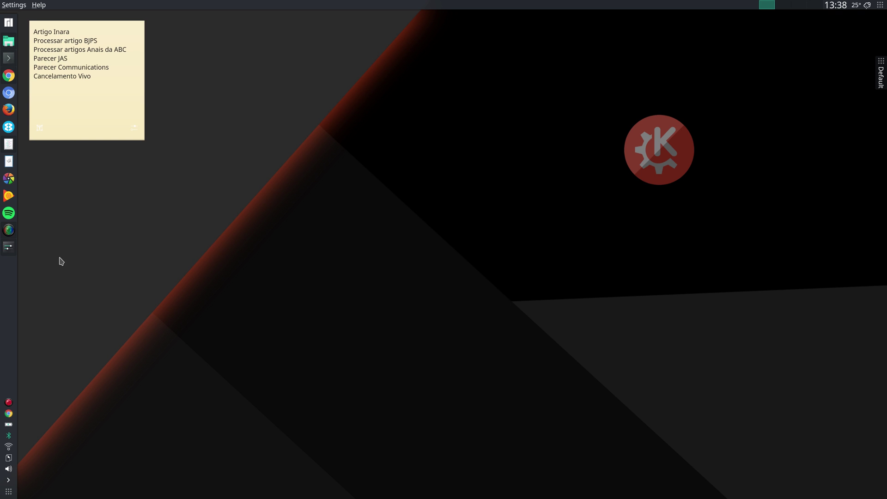
click(10, 248)
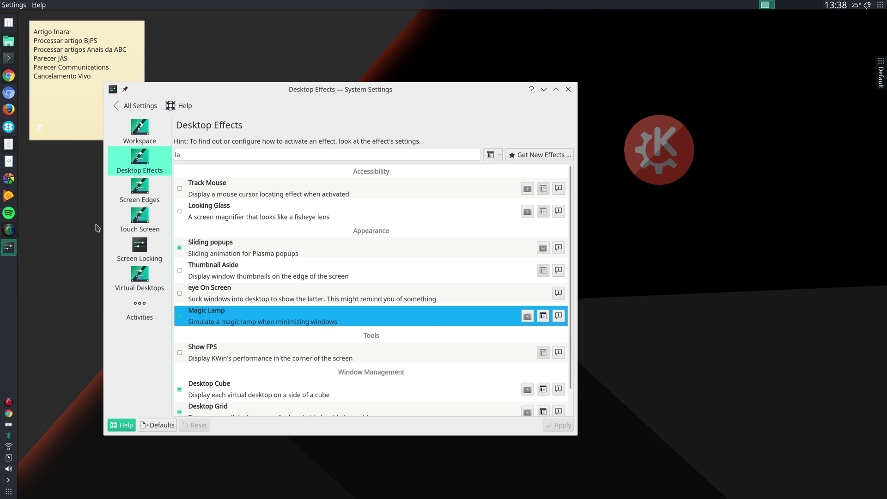
click(544, 89)
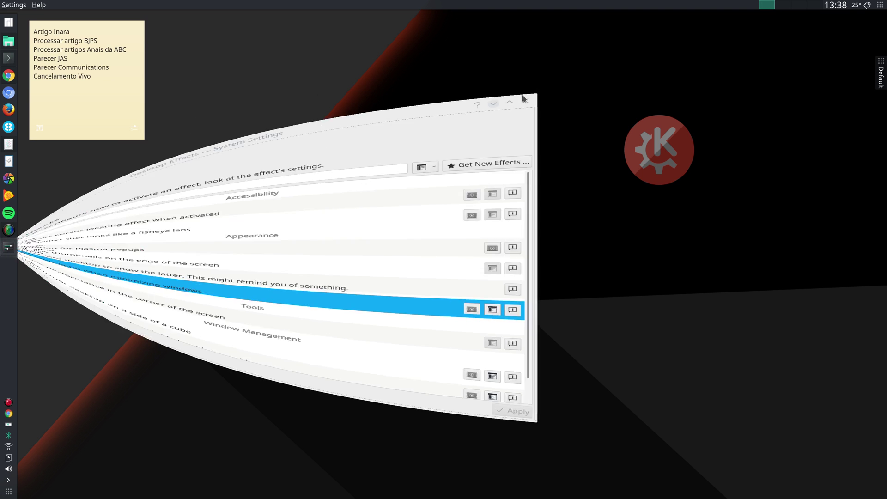
click(9, 247)
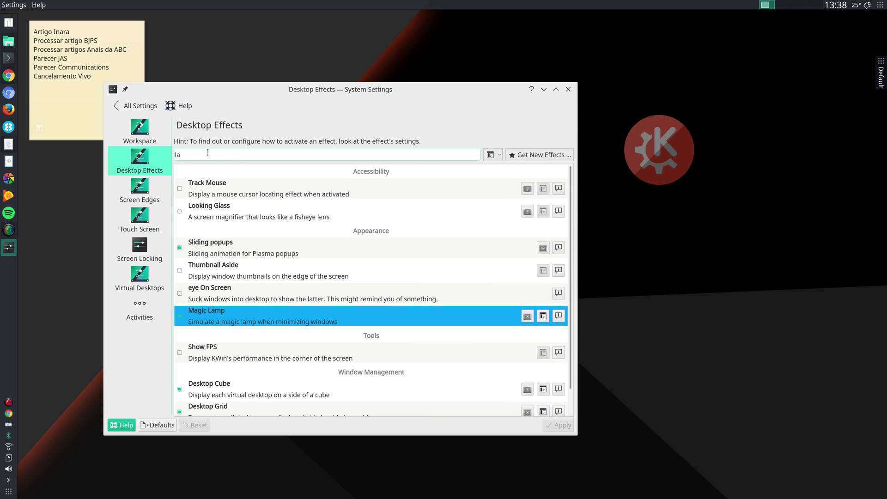
Step: Search Desktop Effects for 'cube' to list the two cube effects, then return to All Settings
text(cube)
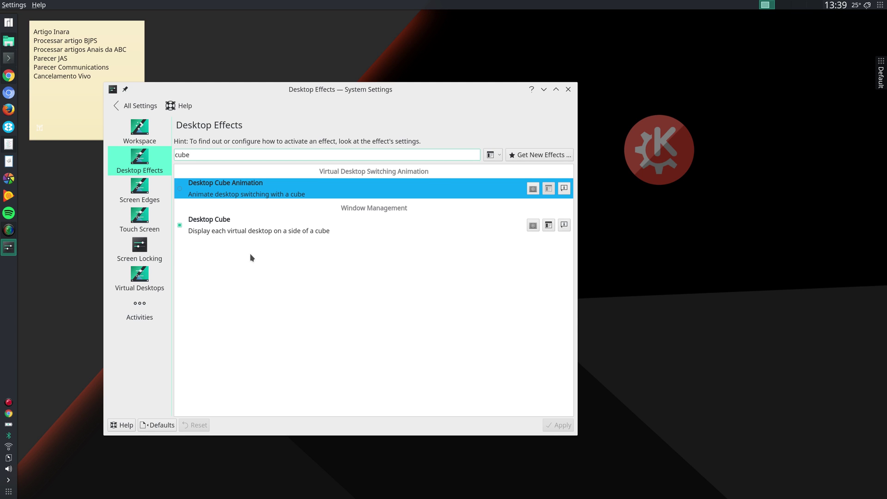
click(132, 106)
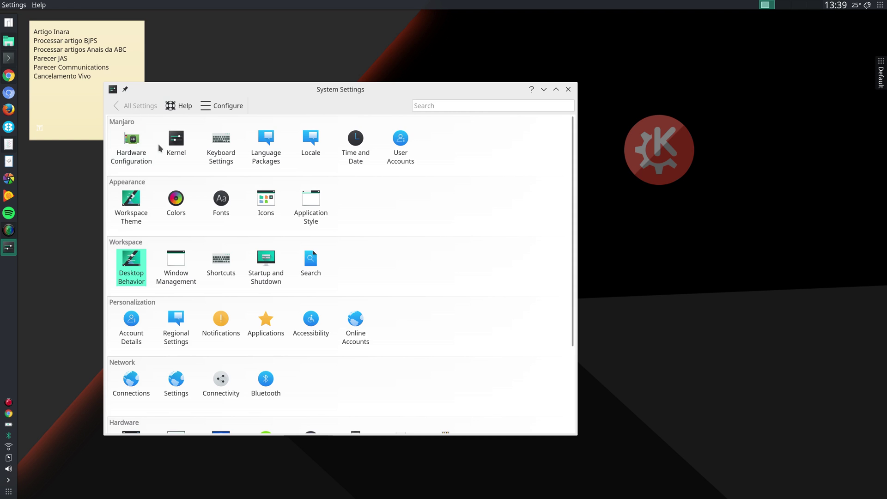
Step: Assign 'Present Windows - Current Desktop' to the top-right screen corner and apply it
click(135, 266)
click(141, 192)
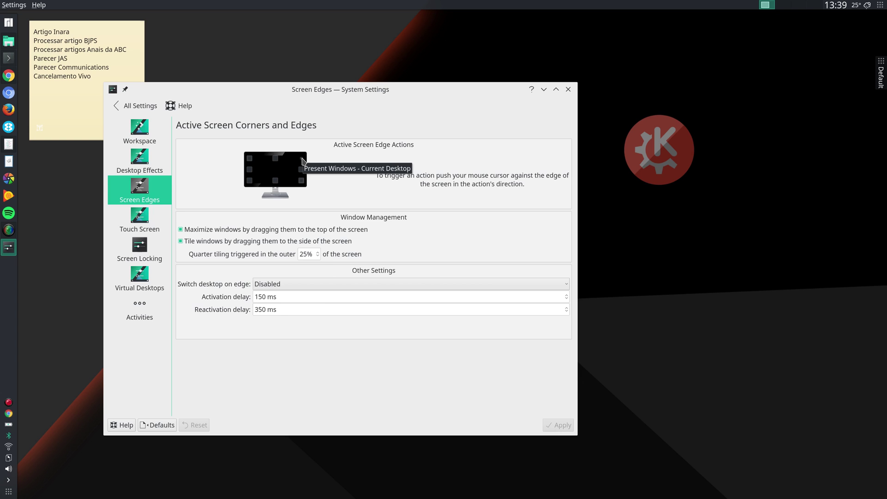
click(302, 161)
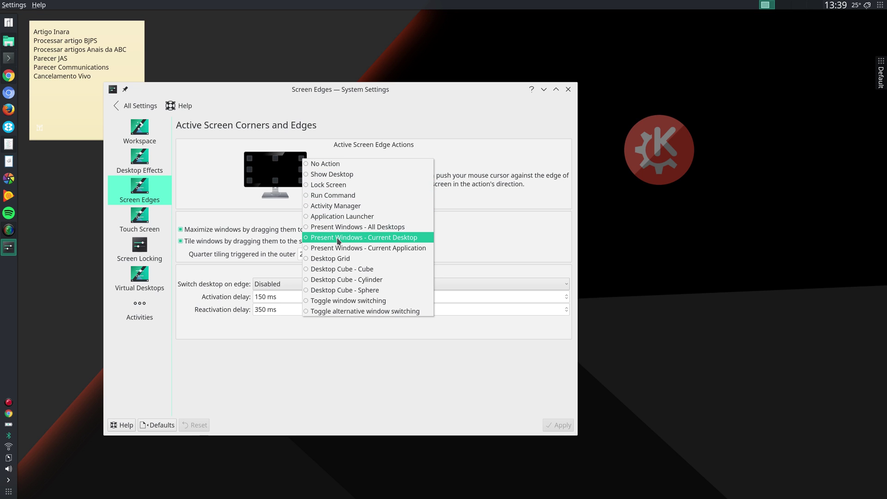
click(309, 237)
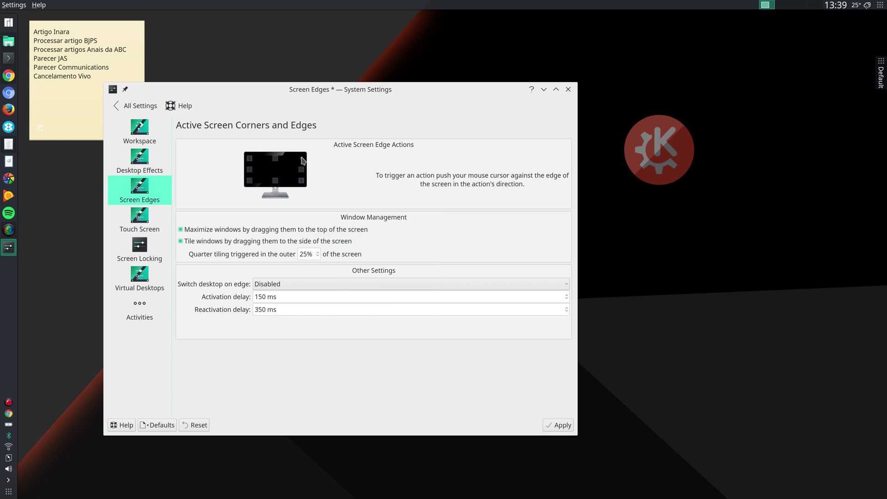
click(302, 158)
click(425, 358)
click(557, 426)
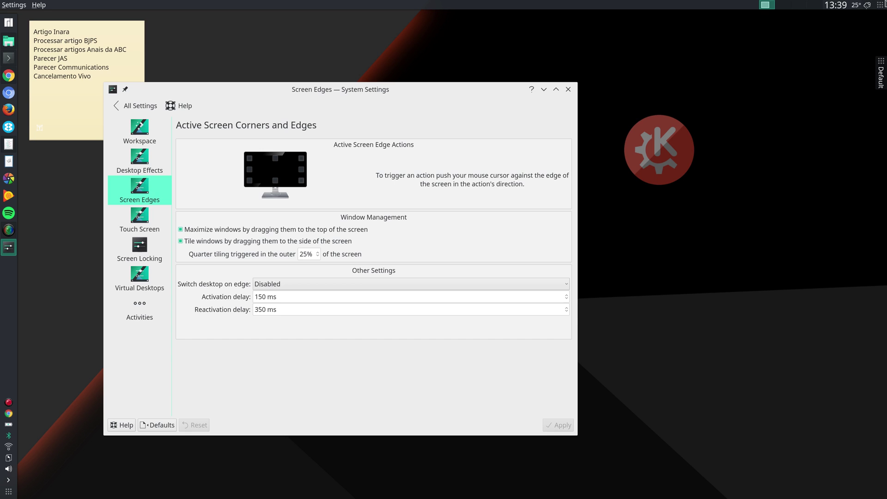
Step: Trigger the top-right corner's Present Windows overview, then return to the Screen Edges page
mouse_move(883, 3)
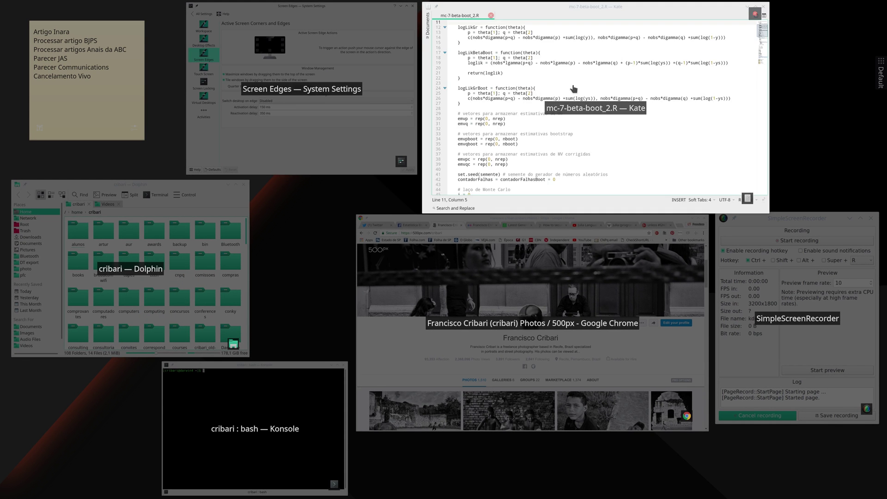
click(345, 170)
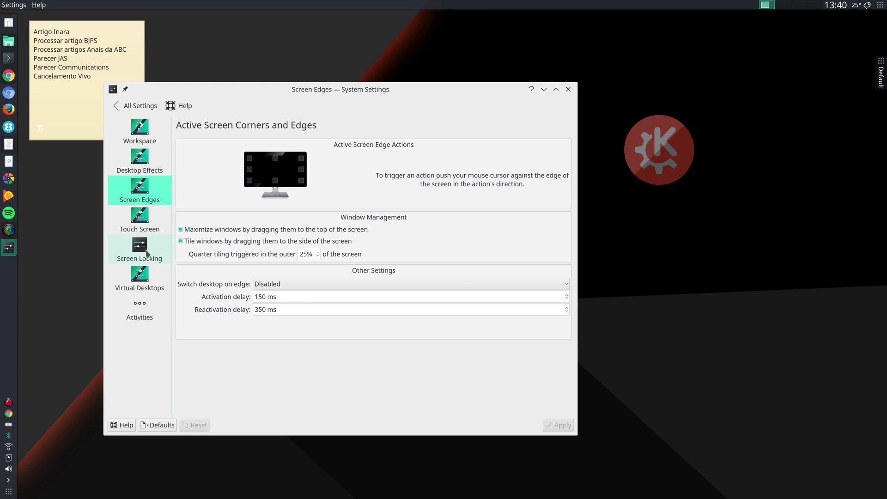
Step: Confirm google-chrome is the default web browser under Applications, then open File Associations
click(143, 109)
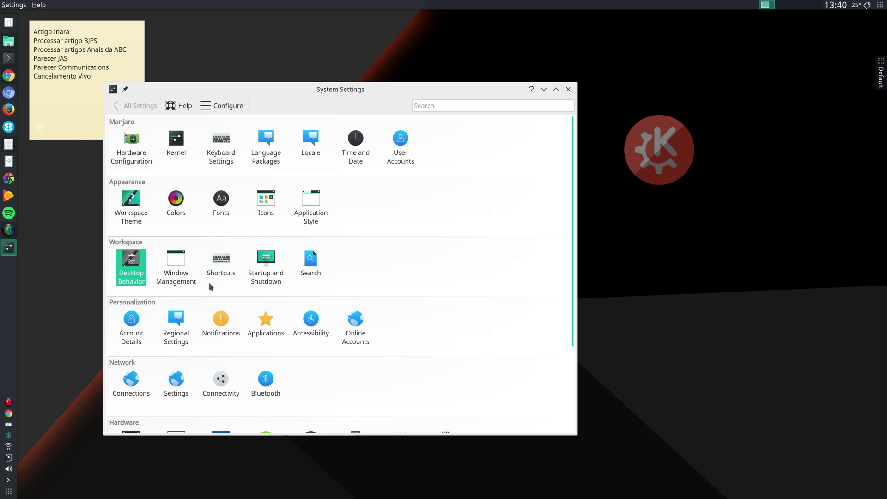
click(264, 323)
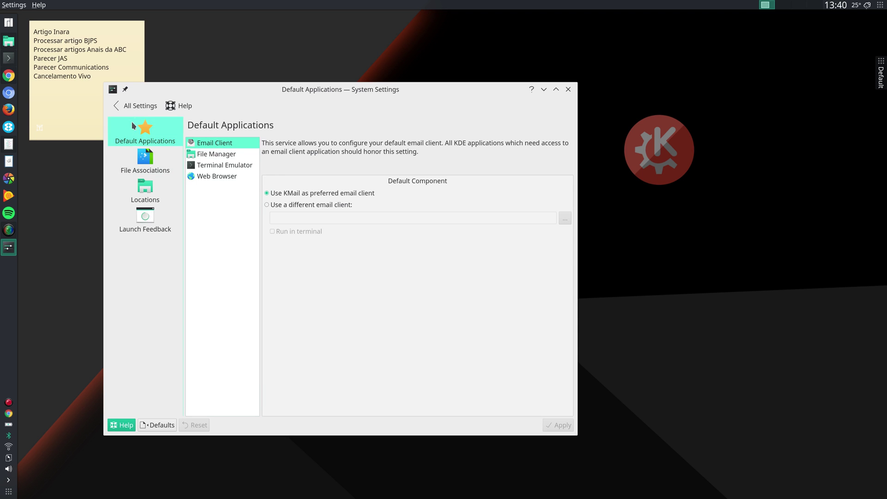
click(205, 157)
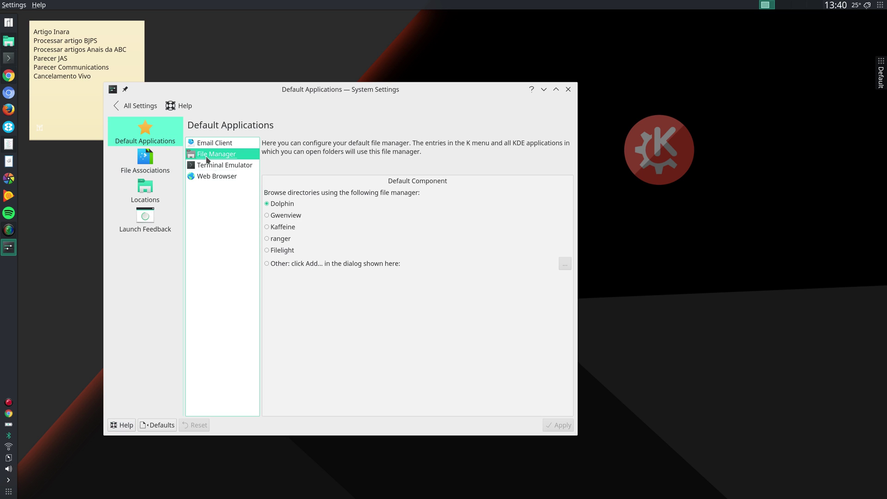
click(217, 166)
click(215, 179)
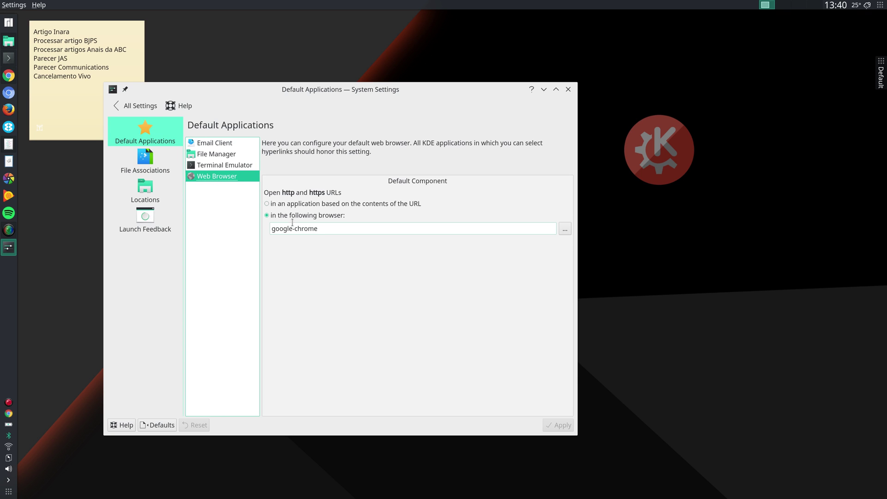
click(322, 231)
click(146, 162)
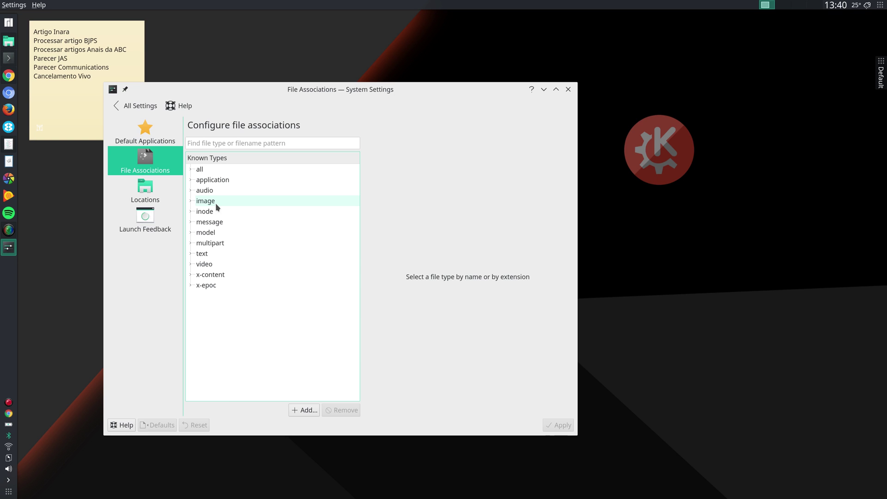
Step: Filter file types by 'jpg' and select image/jpeg, showing Gwenview first in preference
click(204, 143)
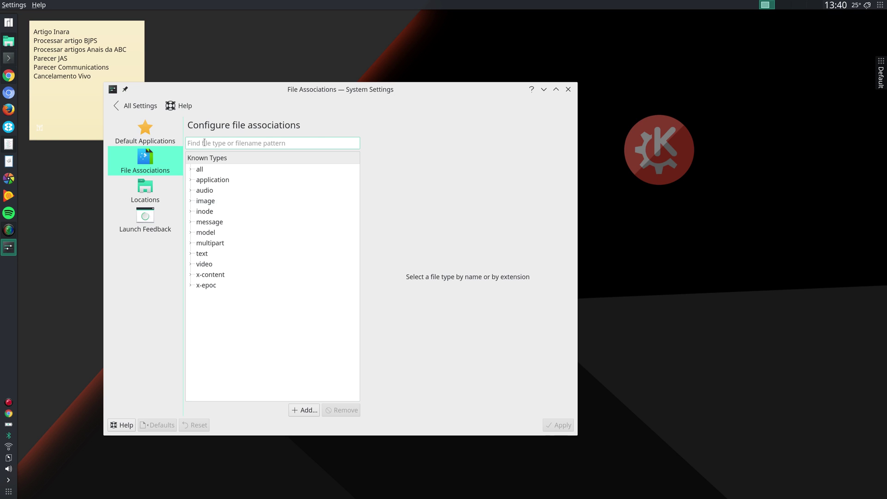
text(jpg)
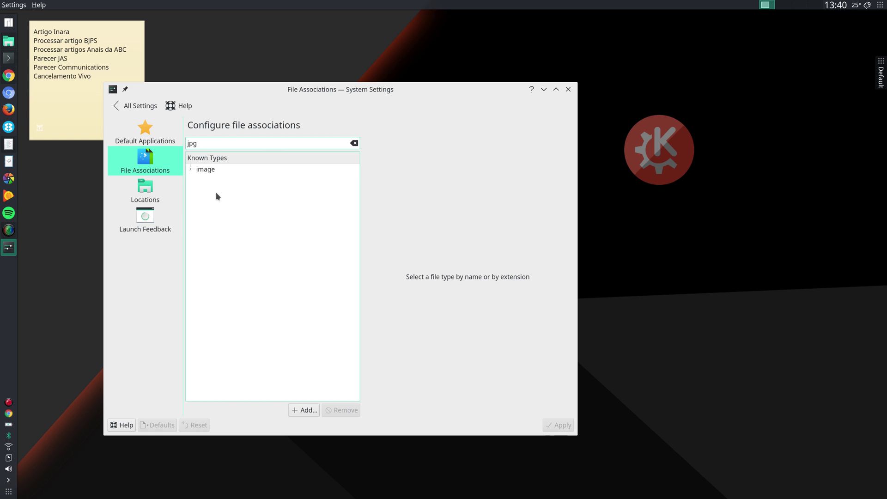
click(190, 169)
click(221, 183)
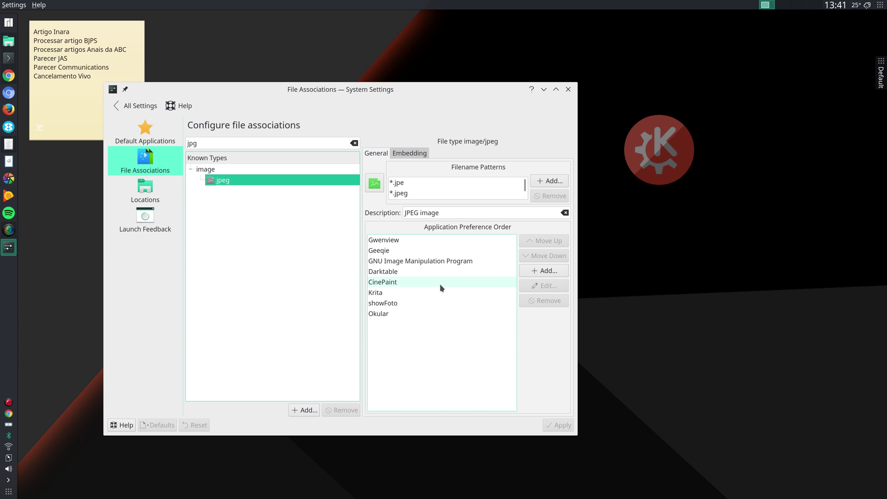
Step: Replace the search with 'mp4' and select video/mp4, led by VLC media player
click(210, 141)
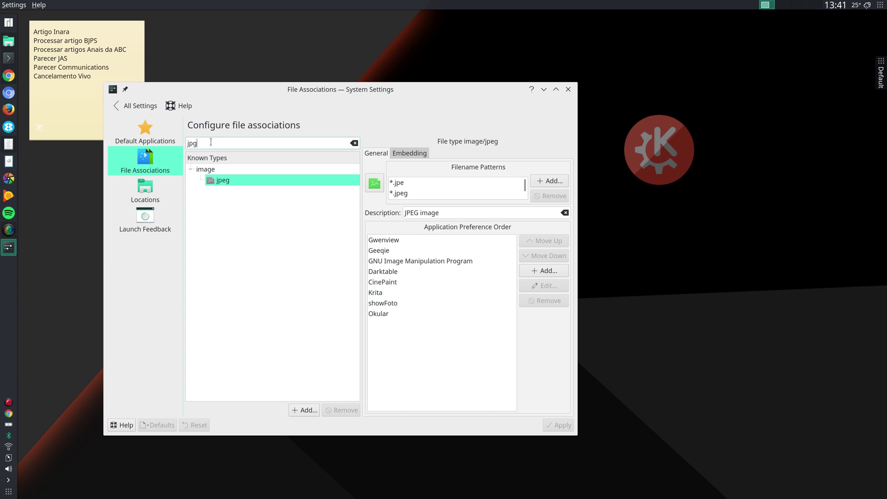
double_click(210, 142)
key(BackSpace)
text(m)
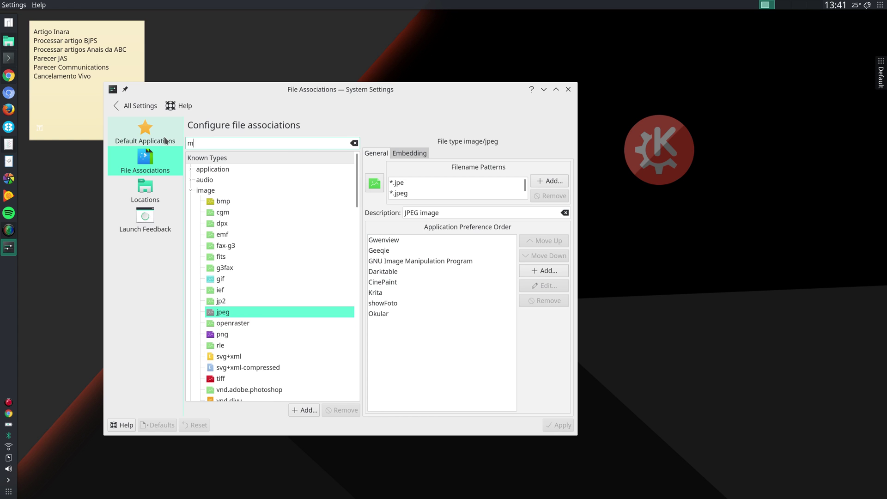
text(p4)
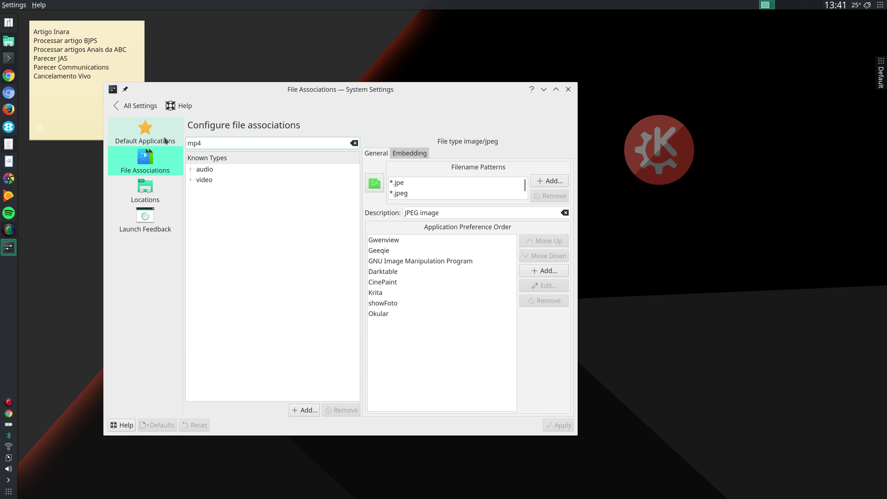
click(189, 180)
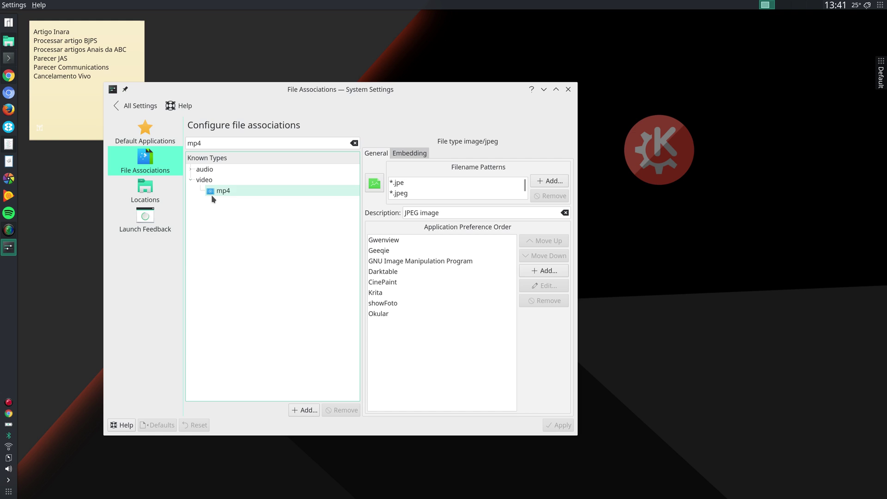
click(217, 190)
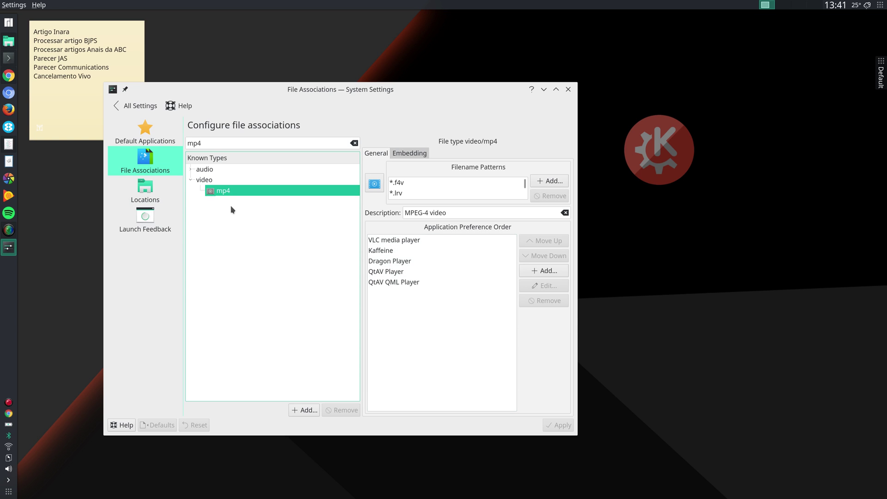
Step: Search the file types for 'pdf' and view the application/pdf details
double_click(211, 144)
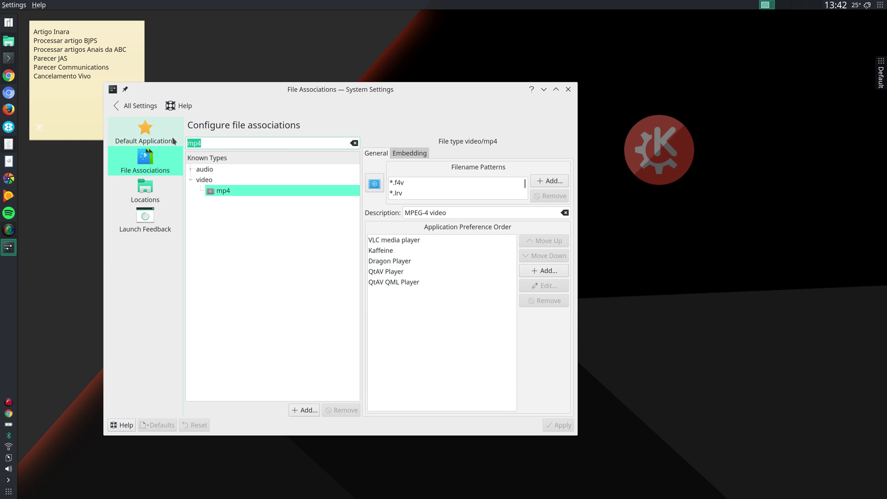
text(pdf)
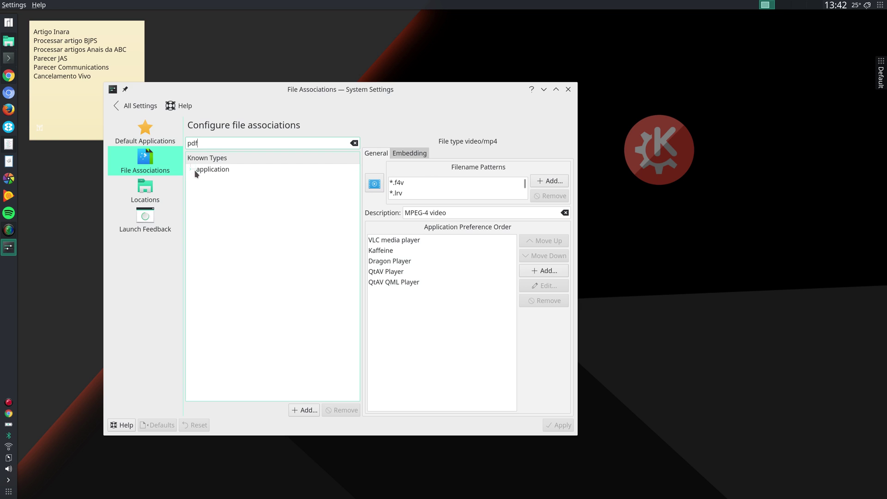
click(190, 168)
click(220, 181)
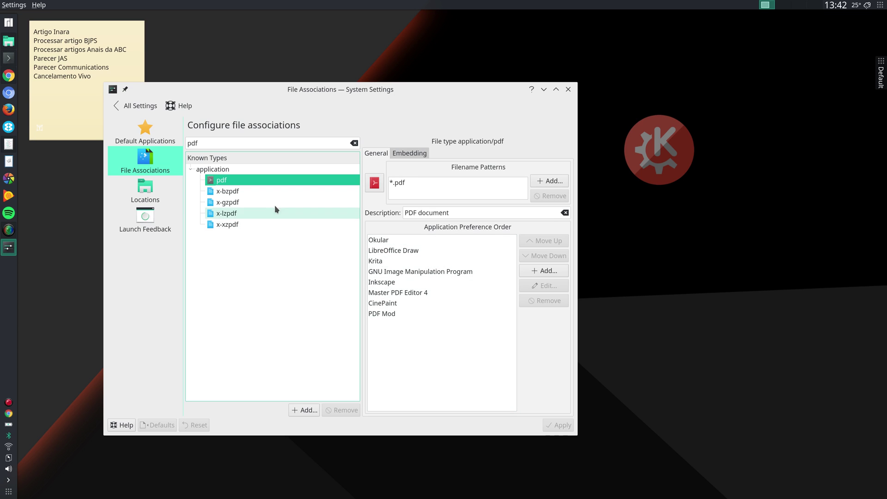
Step: Search for 'txt' and open the text/plain file type
drag(210, 143, 184, 143)
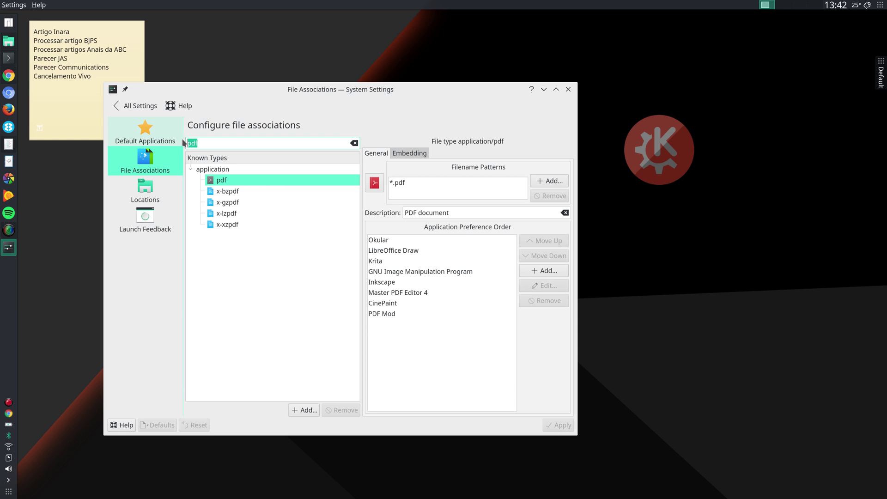
text(txt)
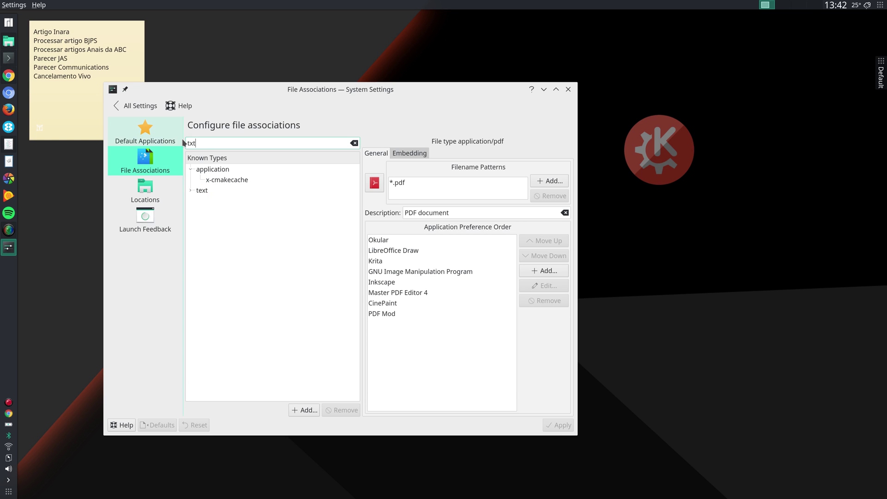
click(190, 190)
click(218, 201)
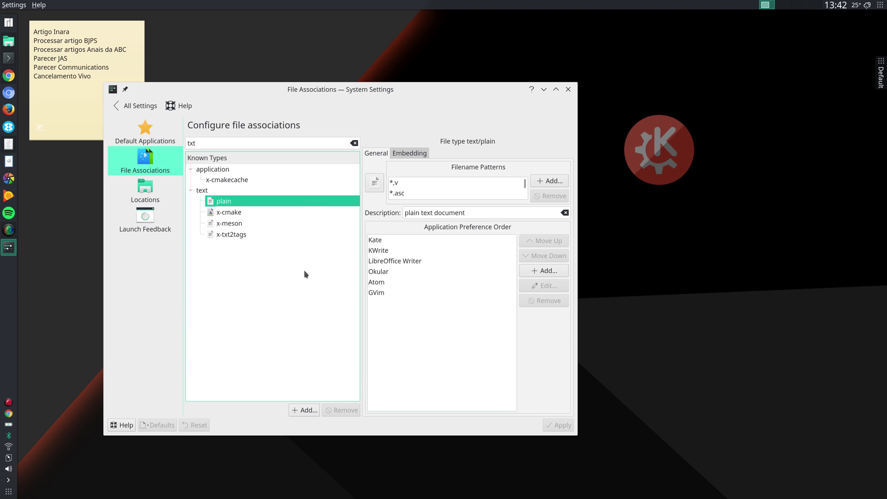
Step: Raise Atom three places to sit directly under Kate, then apply the change
click(381, 282)
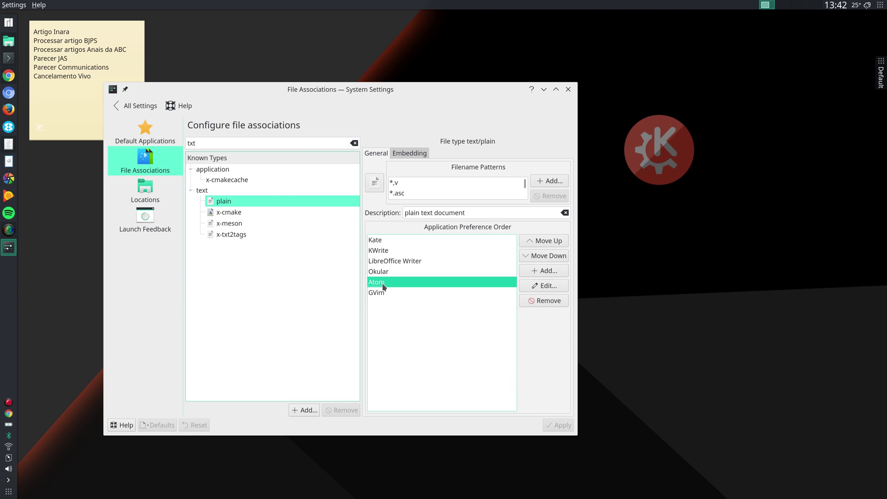
click(537, 242)
click(538, 243)
click(538, 243)
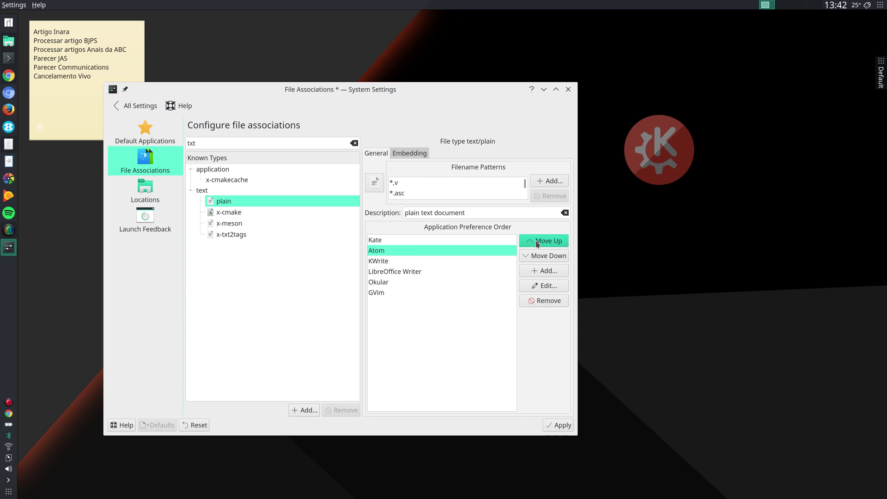
click(563, 425)
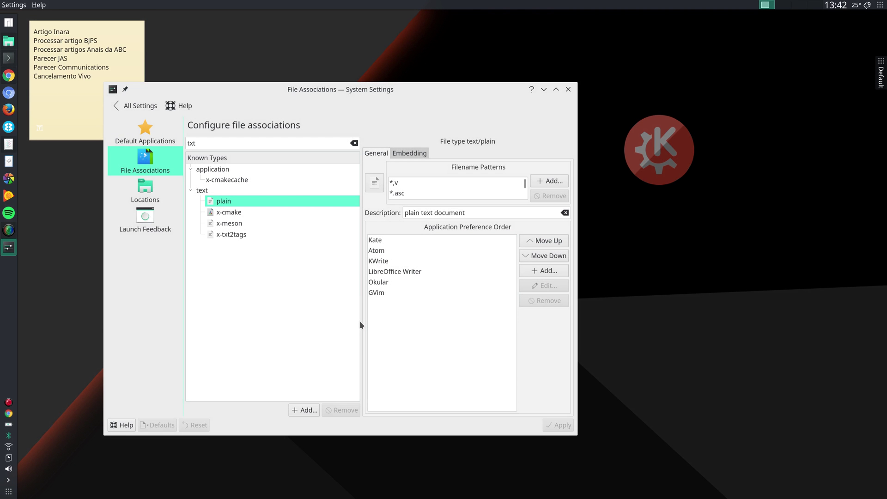